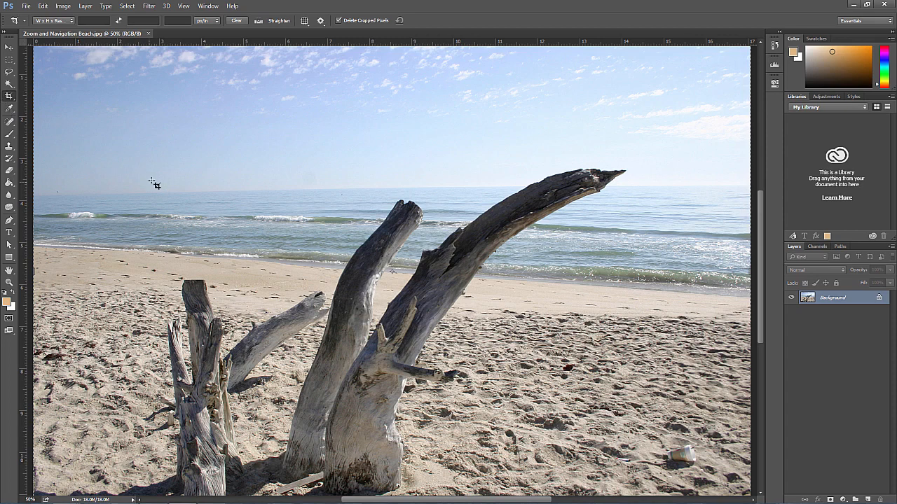
Crop the photo freehand around the driftwood, removing the outer edges, and undo the crop
{"action": "left_click_drag", "start_coordinate": [118, 110], "coordinate": [639, 479]}
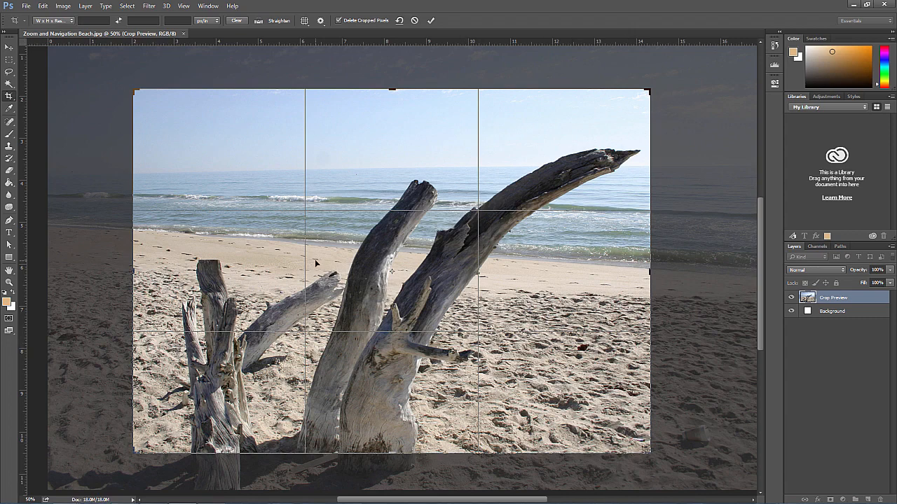
{"action": "key", "text": "Return"}
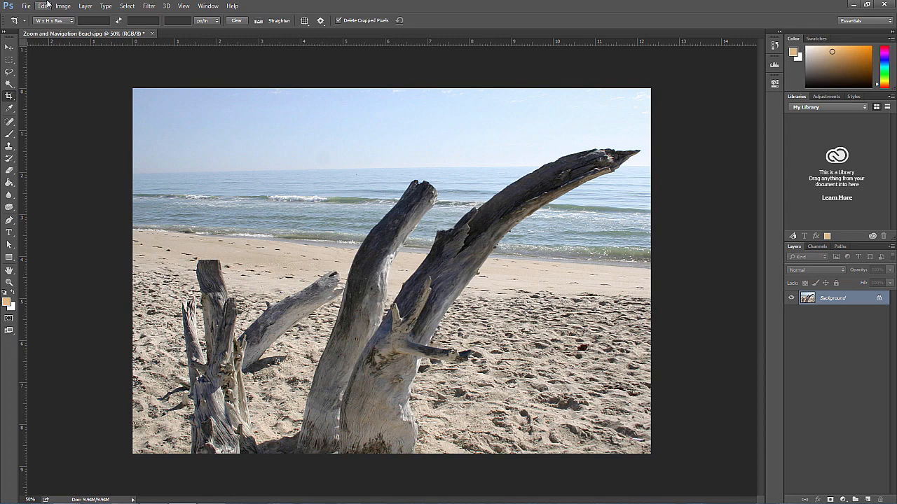
{"action": "left_click", "coordinate": [43, 6]}
{"action": "left_click", "coordinate": [56, 11]}
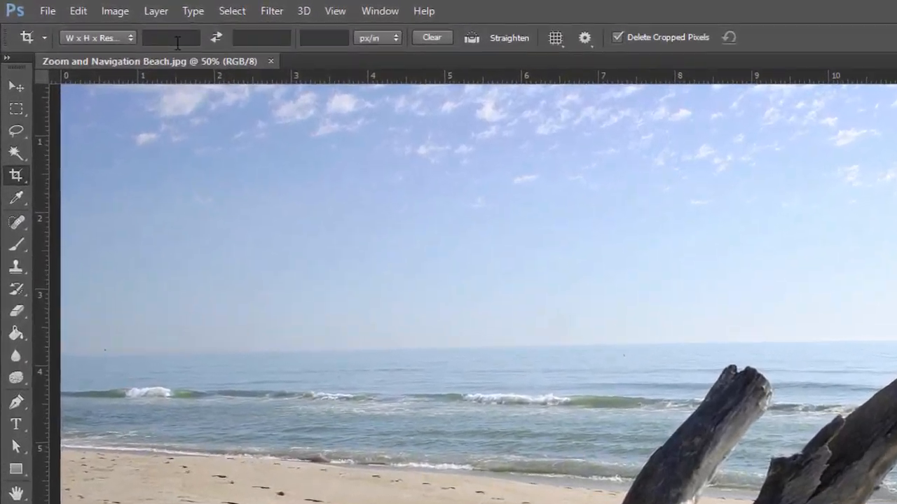
Set the Crop tool's fixed size to 500 px wide and 400 px high
{"action": "left_click", "coordinate": [108, 23]}
{"action": "type", "text": "500px"}
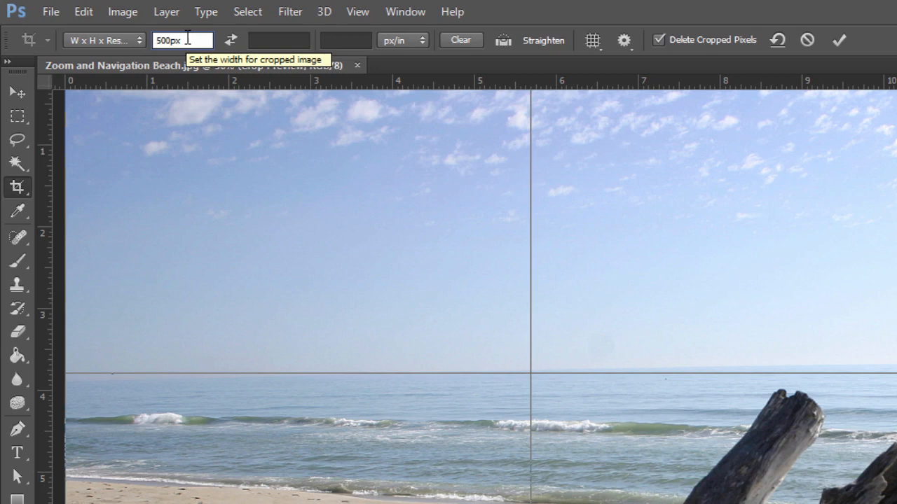
{"action": "key", "text": "Tab"}
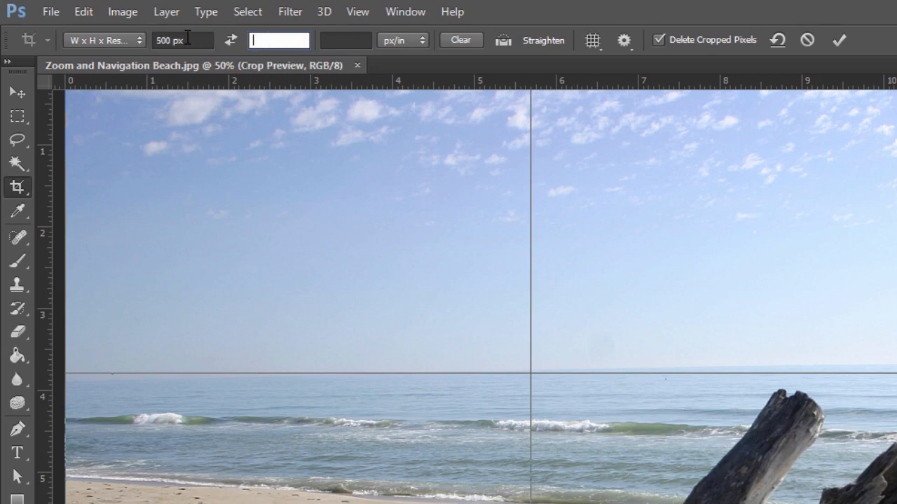
{"action": "type", "text": "400"}
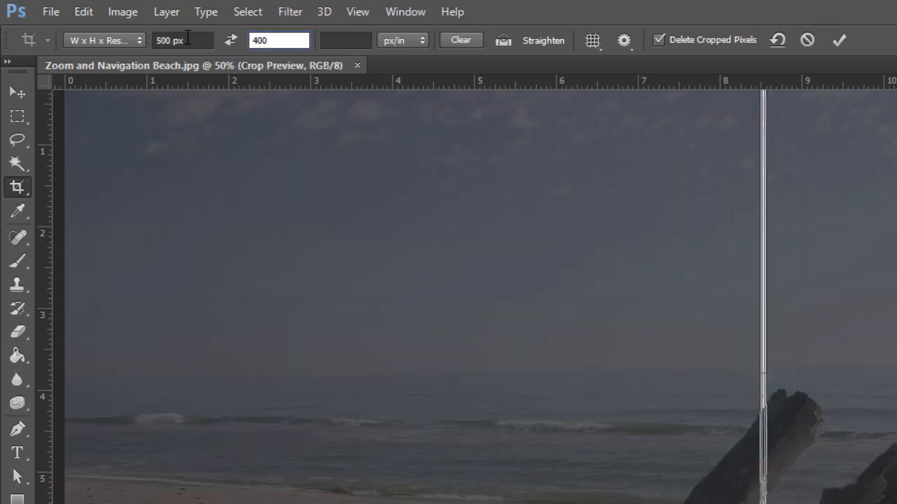
{"action": "type", "text": "px"}
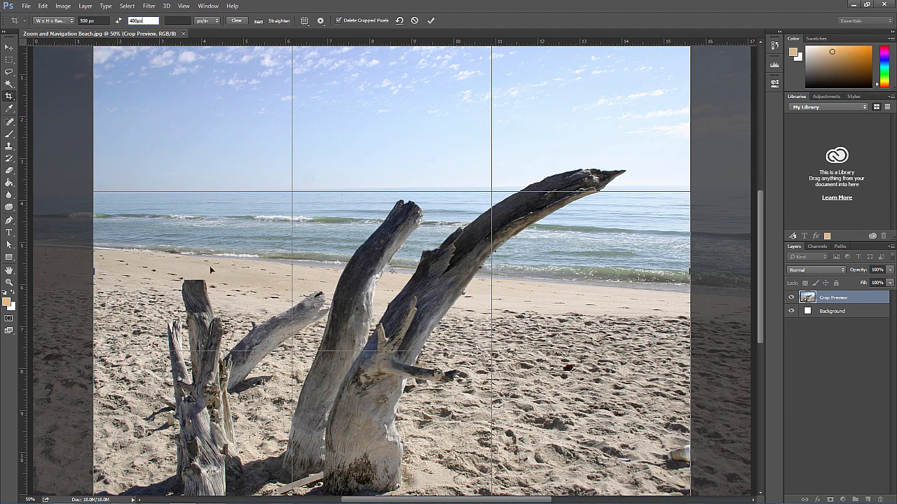
Reposition the photo within the fixed-size crop, apply it, and undo the crop after viewing it at 100%
{"action": "key", "text": "ctrl+minus"}
{"action": "left_click_drag", "start_coordinate": [276, 120], "coordinate": [284, 248]}
{"action": "key", "text": "Return"}
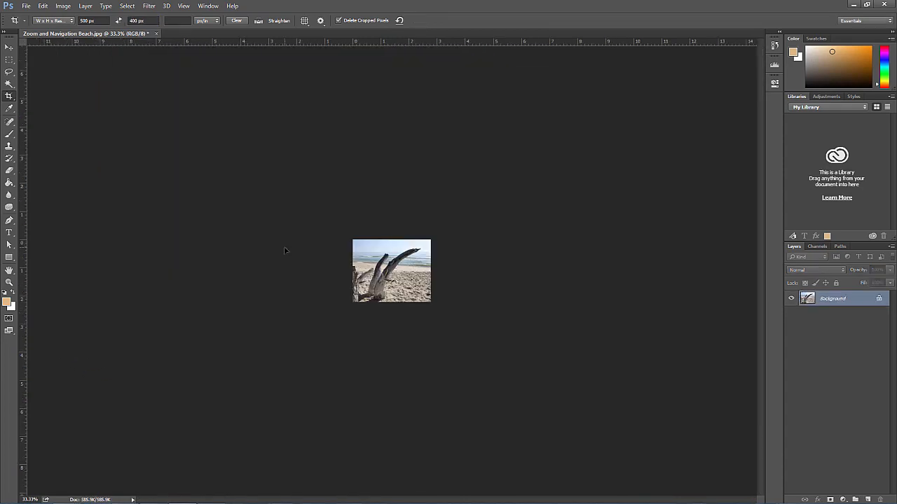
{"action": "key", "text": "ctrl+1"}
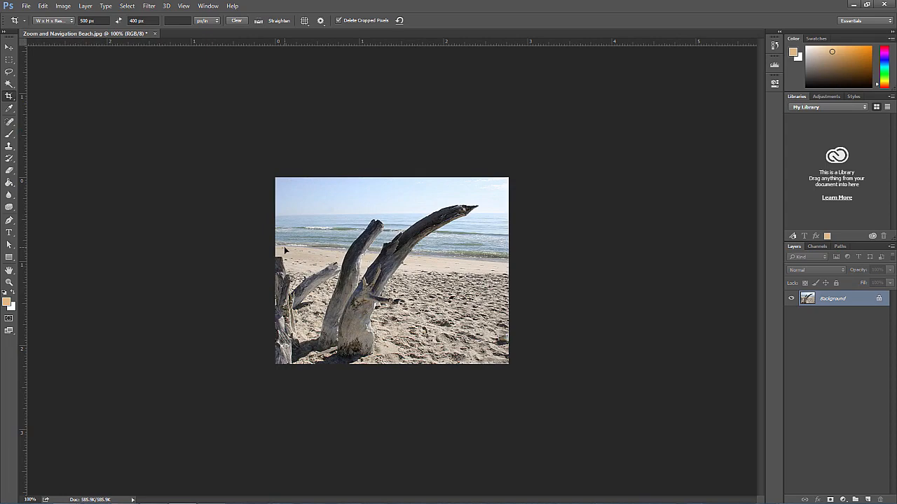
{"action": "key", "text": "ctrl+z"}
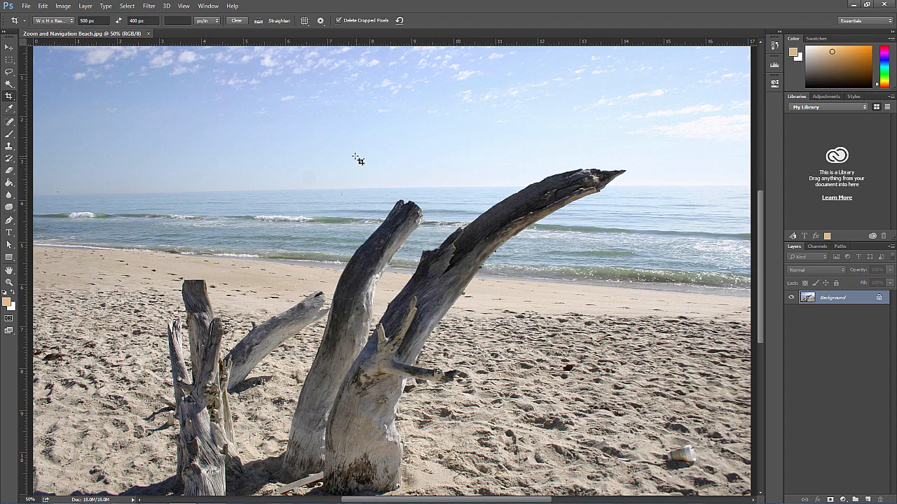
Open the Image Size settings and review the Fit To presets, keeping Original Size
{"action": "left_click", "coordinate": [62, 6]}
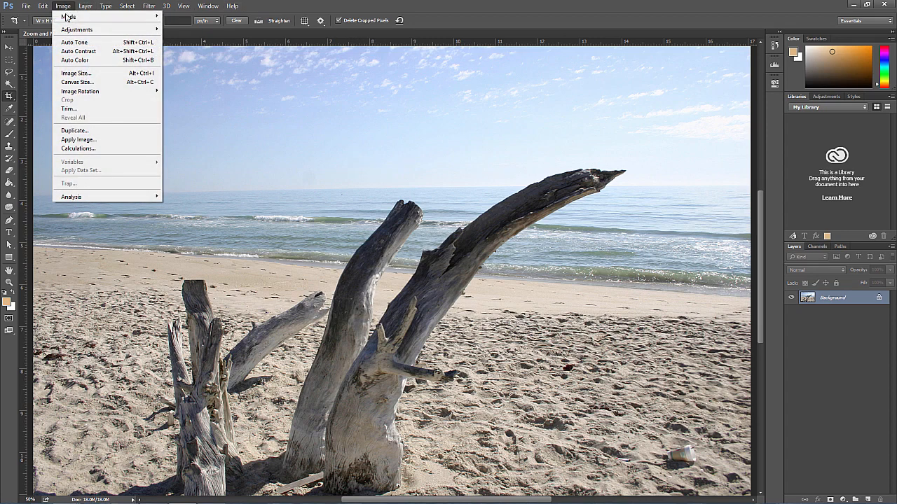
{"action": "left_click", "coordinate": [79, 74]}
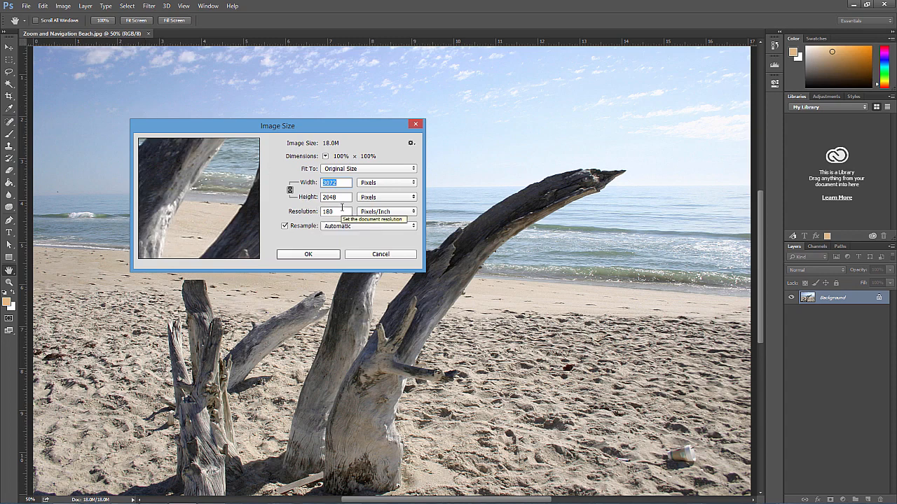
{"action": "left_click", "coordinate": [356, 175]}
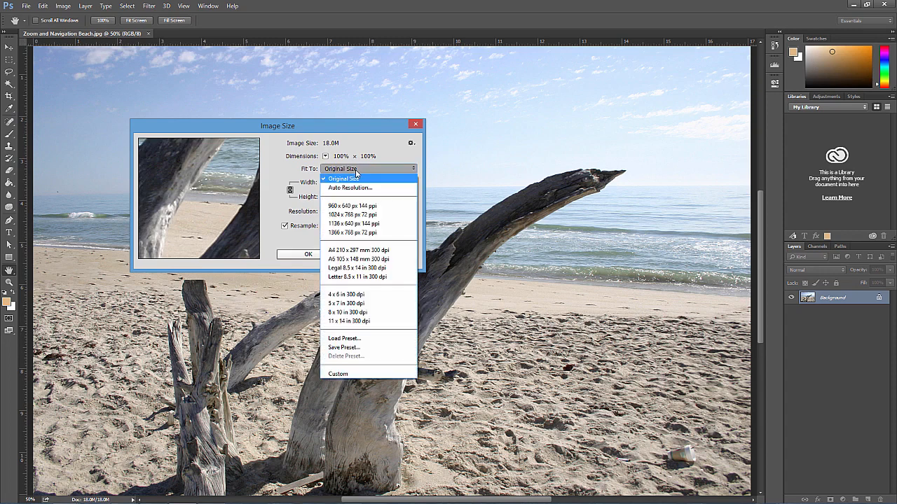
{"action": "left_click", "coordinate": [338, 179]}
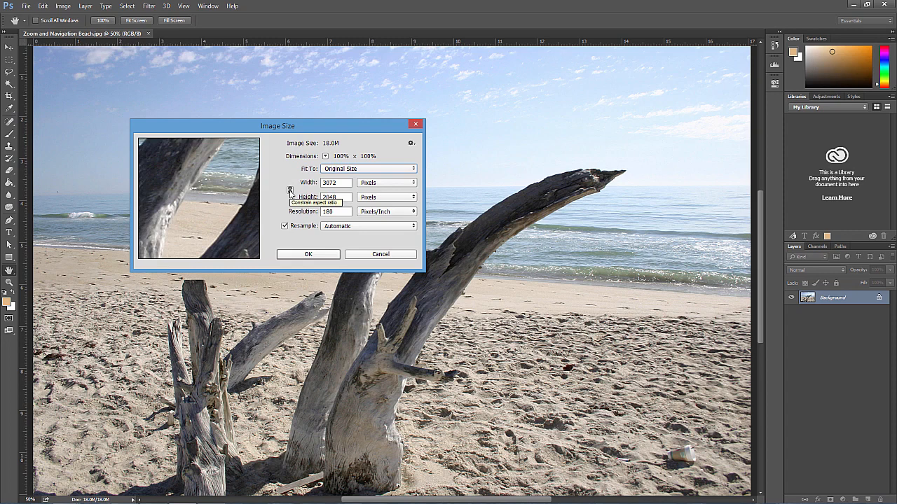
Resize the image to 100 pixels wide with the aspect ratio unconstrained, and undo the resize
{"action": "double_click", "coordinate": [335, 183]}
{"action": "type", "text": "1"}
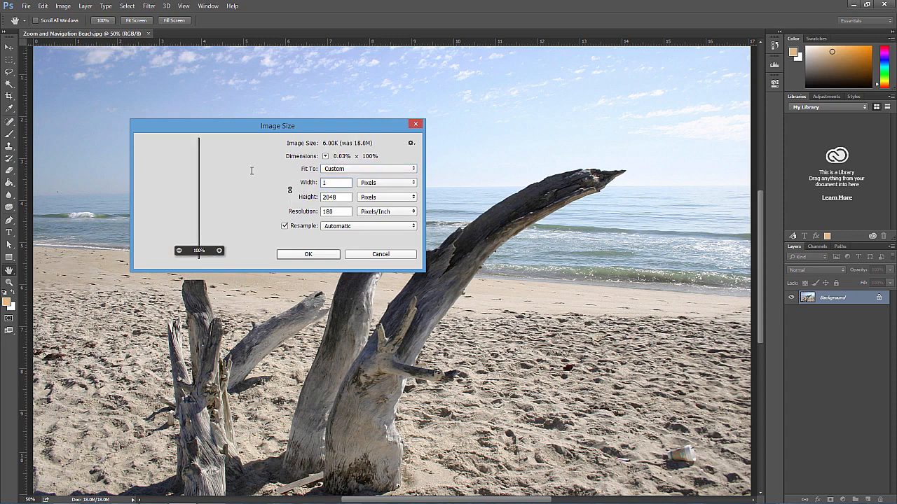
{"action": "type", "text": "00"}
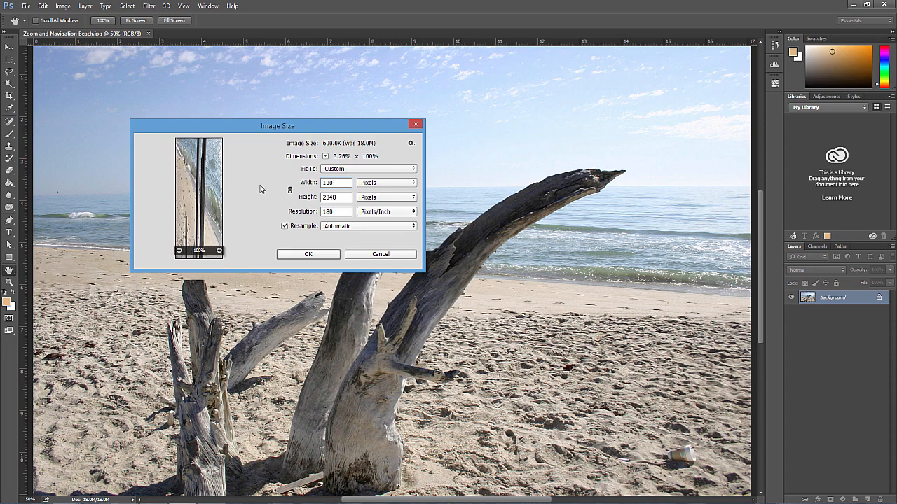
{"action": "left_click", "coordinate": [314, 254]}
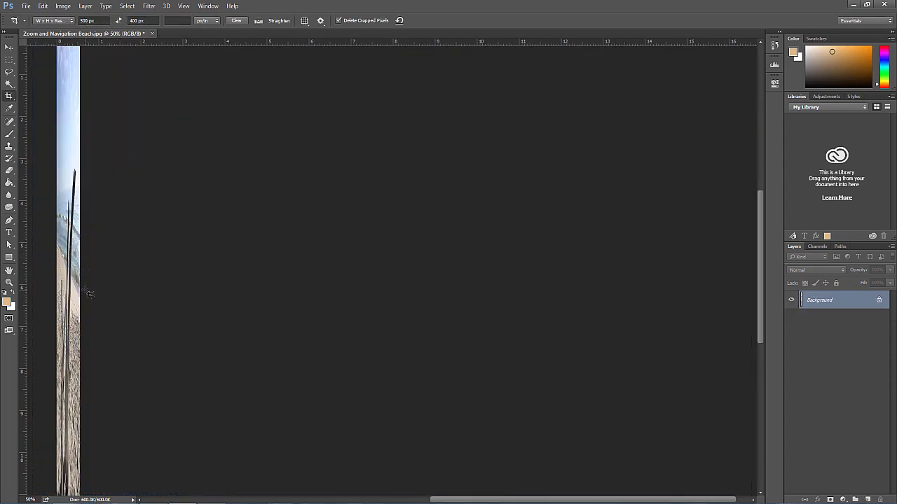
{"action": "key", "text": "ctrl+z"}
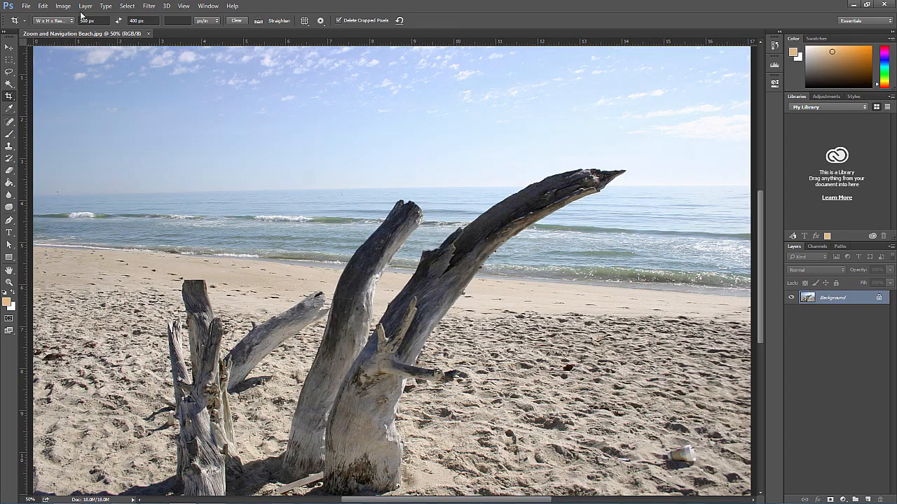
Reopen the Image Size settings and constrain the aspect ratio of width and height
{"action": "left_click", "coordinate": [63, 6]}
{"action": "left_click", "coordinate": [77, 73]}
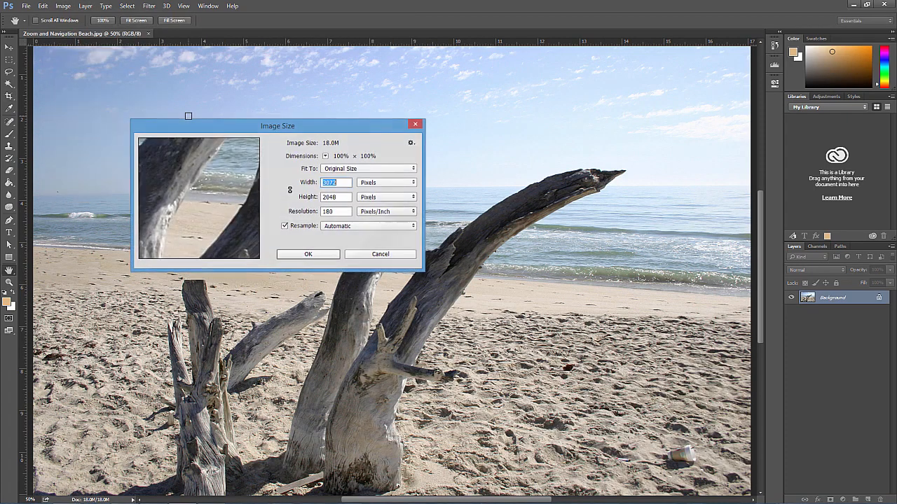
{"action": "left_click", "coordinate": [290, 190]}
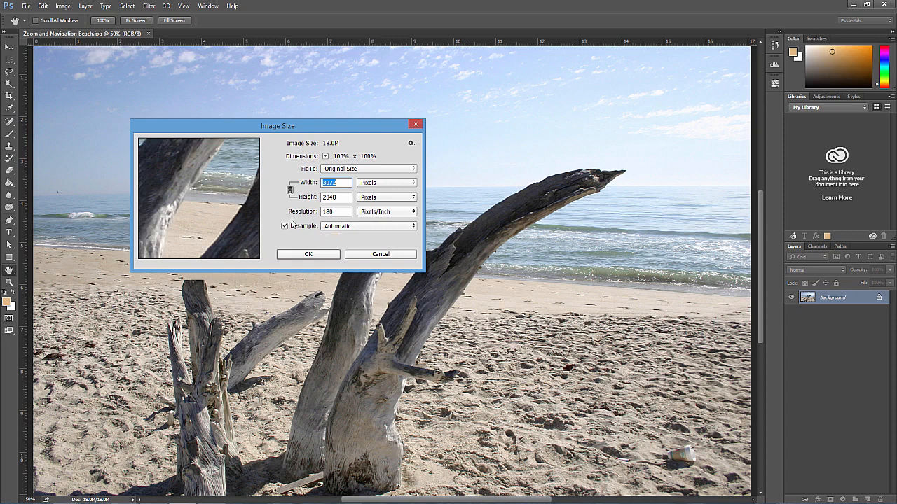
Resample the image to a resolution of 10 pixels/inch and view it at print size
{"action": "double_click", "coordinate": [342, 212]}
{"action": "type", "text": "10"}
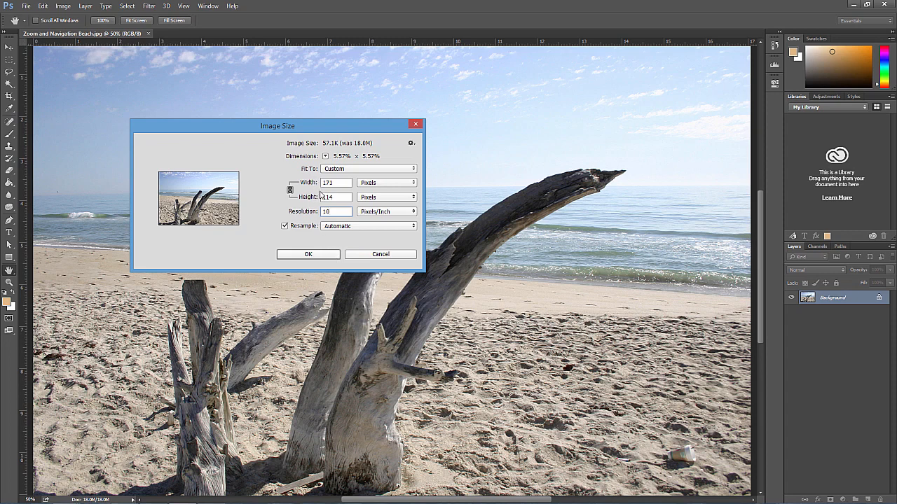
{"action": "left_click", "coordinate": [308, 254]}
{"action": "key", "text": "c"}
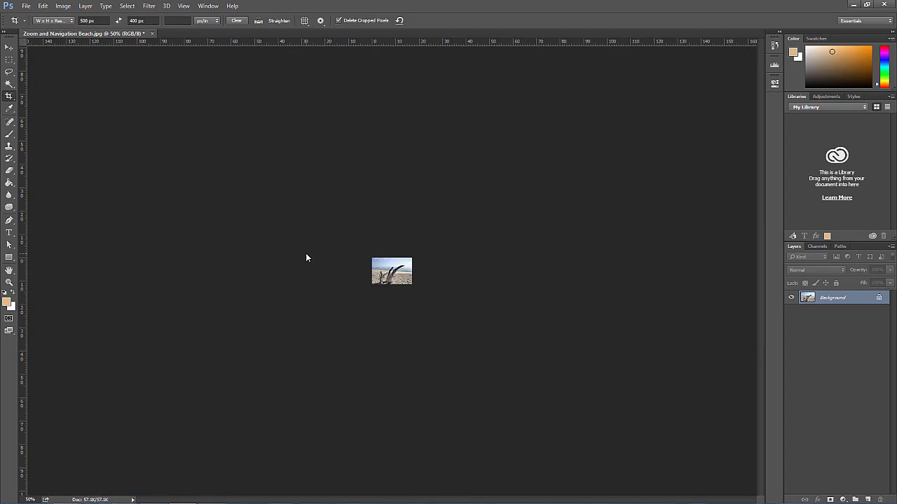
{"action": "left_click", "coordinate": [184, 6]}
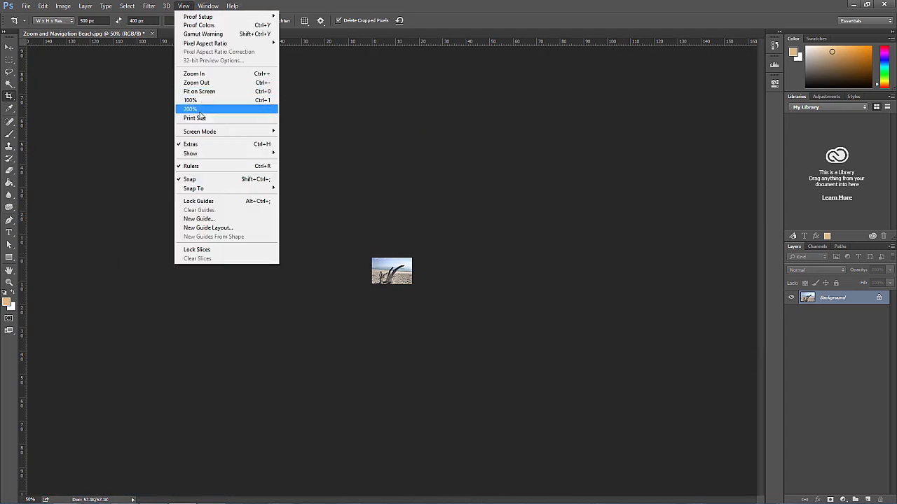
{"action": "left_click", "coordinate": [200, 118]}
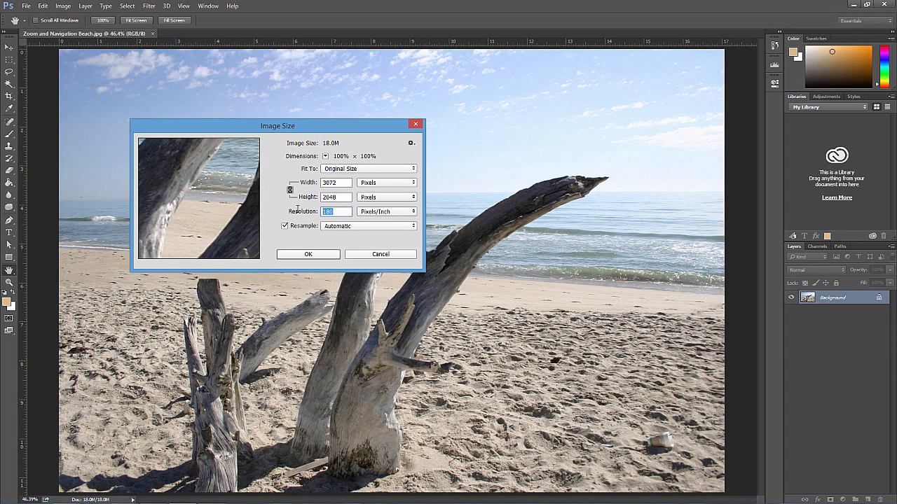
Try a resolution of 20 pixels/inch in the Image Size settings and cancel the change
{"action": "type", "text": "20"}
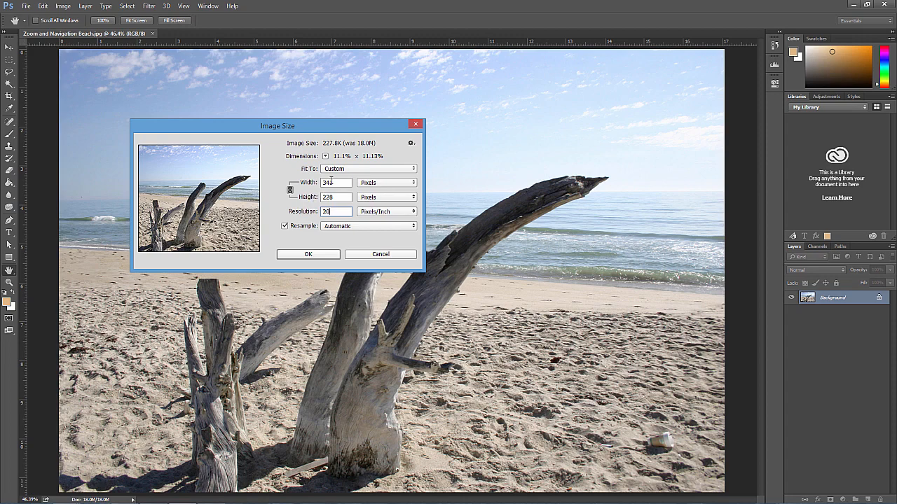
{"action": "key", "text": "Escape"}
Resize the image proportionally to 341 pixels wide and view it at print size
{"action": "left_click", "coordinate": [63, 5]}
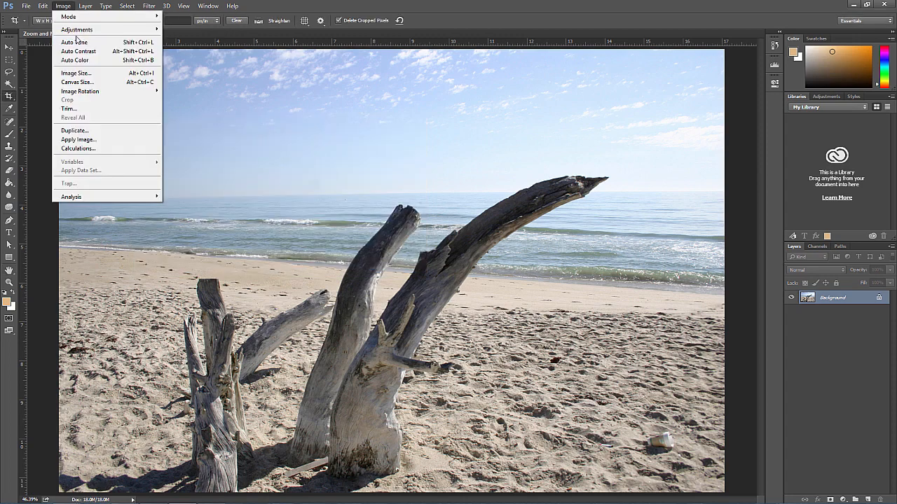
{"action": "left_click", "coordinate": [80, 72]}
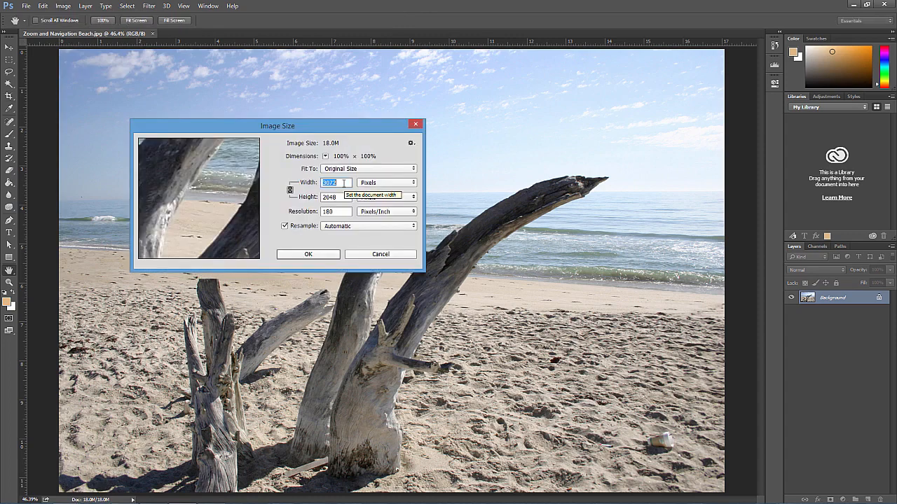
{"action": "type", "text": "341"}
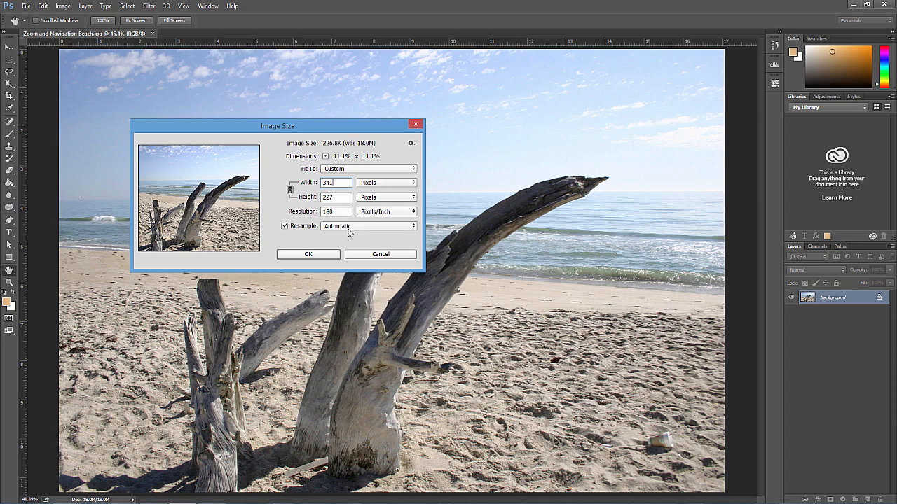
{"action": "left_click", "coordinate": [308, 254]}
{"action": "key", "text": "c"}
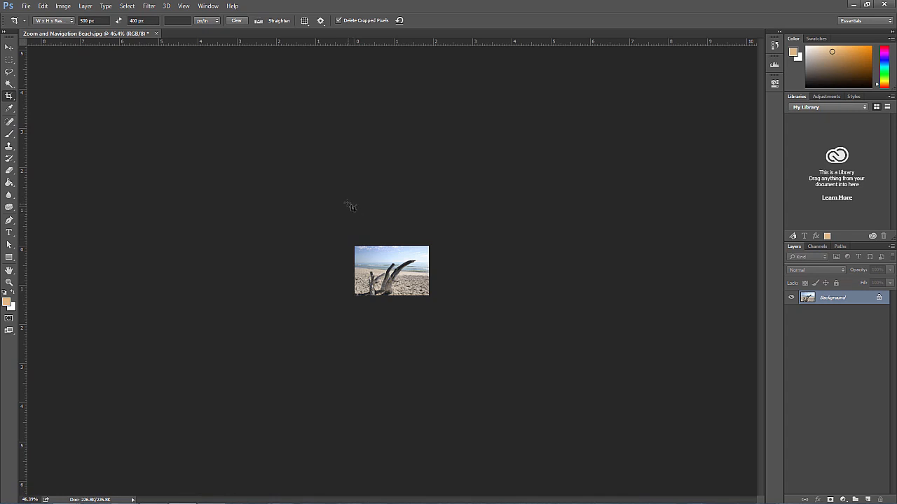
{"action": "left_click", "coordinate": [186, 7]}
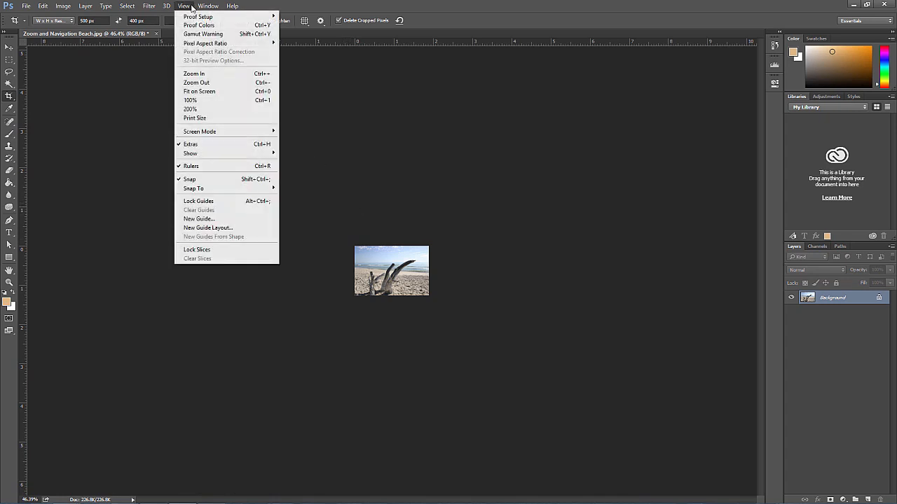
{"action": "left_click", "coordinate": [214, 118]}
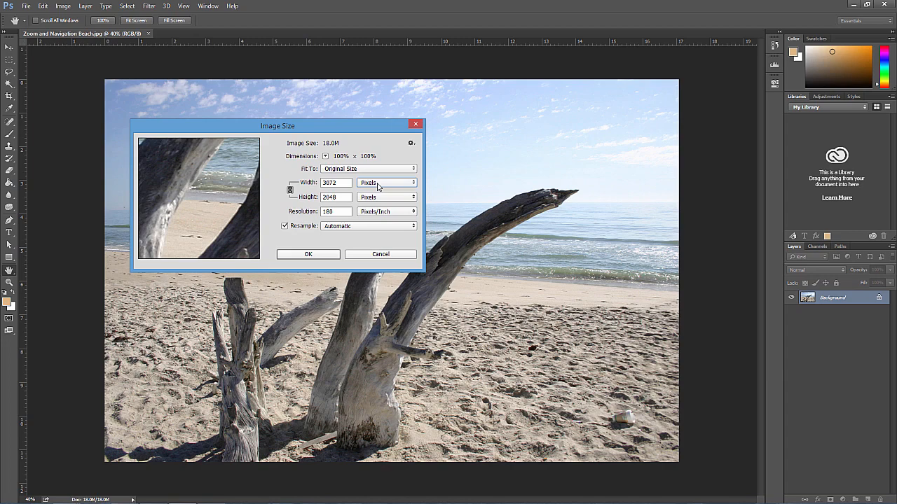
Switch the image dimension units to Inches and re-enter the resolution as 180 pixels/inch
{"action": "left_click", "coordinate": [378, 183]}
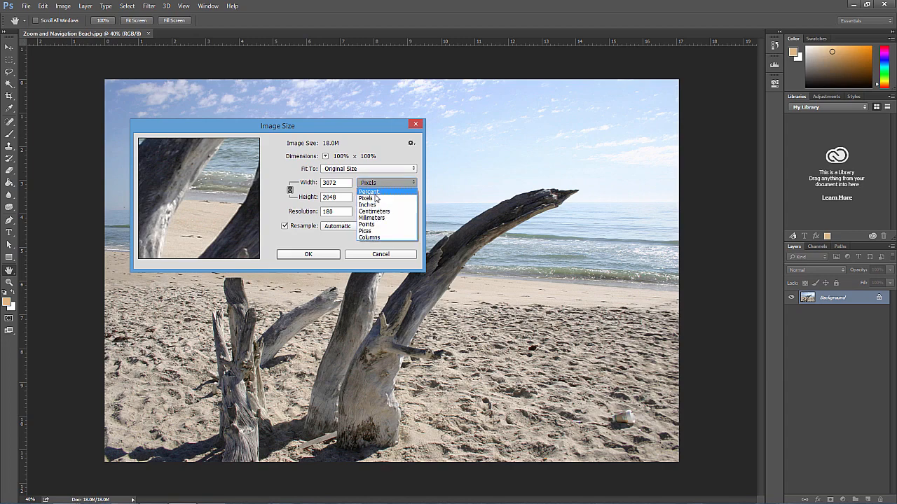
{"action": "left_click", "coordinate": [375, 199]}
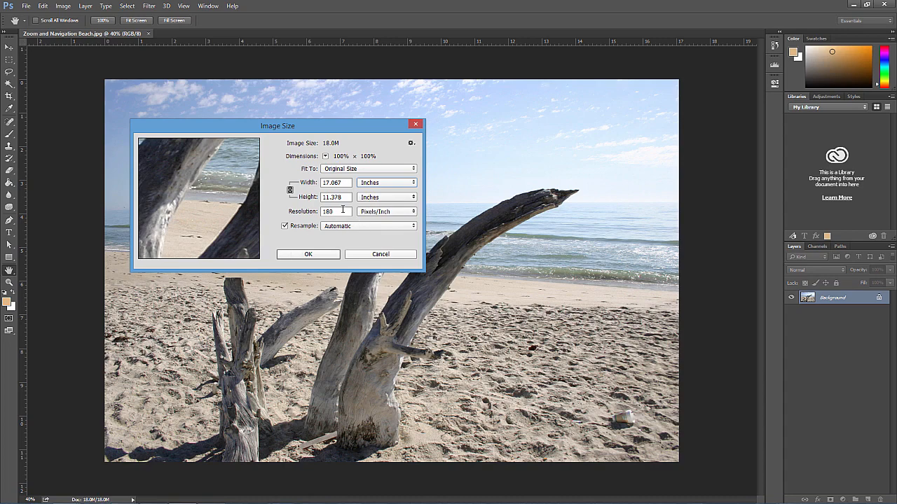
{"action": "left_click", "coordinate": [335, 211]}
{"action": "key", "text": "BackSpace"}
{"action": "type", "text": "0"}
Try a proportional enlargement to 60 inches wide with Automatic resampling, and reset the Image Size settings
{"action": "left_click_drag", "start_coordinate": [345, 182], "coordinate": [282, 182]}
{"action": "type", "text": "60"}
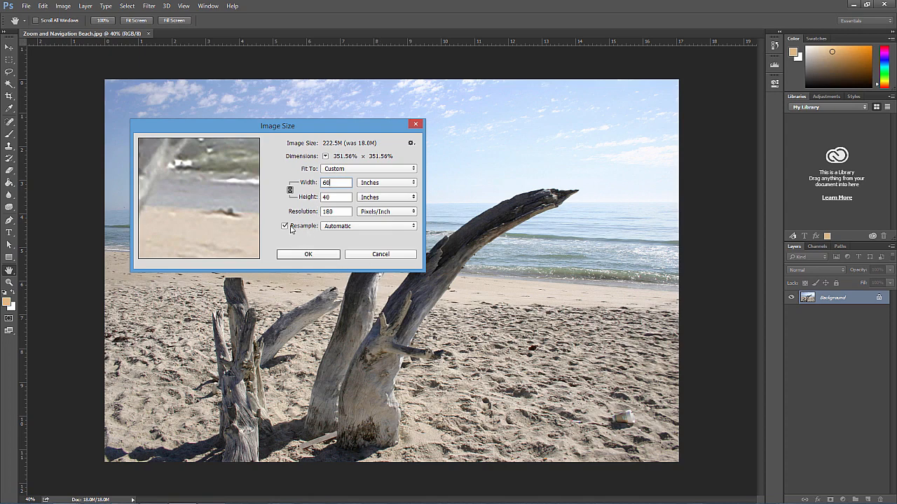
{"action": "left_click", "coordinate": [346, 227]}
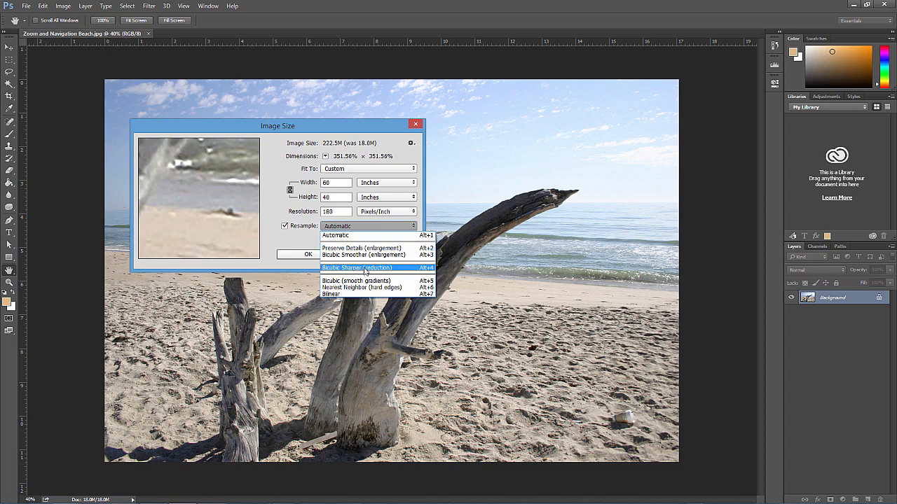
{"action": "left_click", "coordinate": [356, 237]}
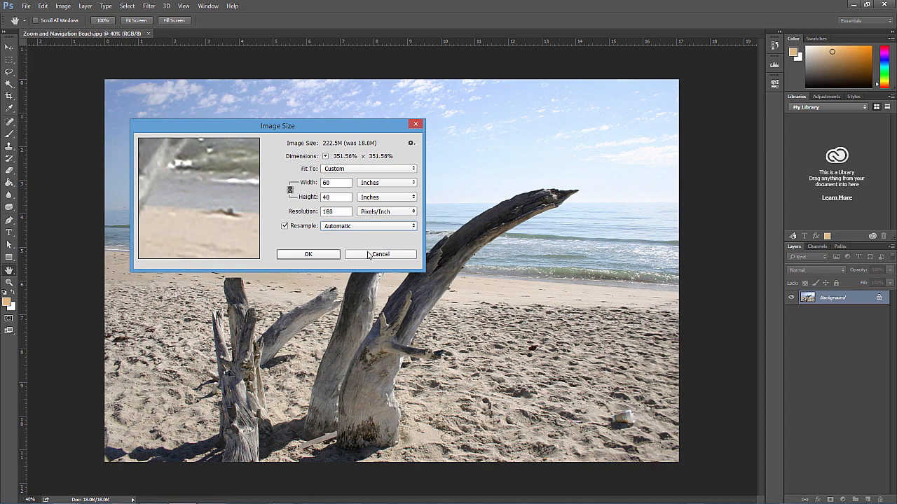
{"action": "left_click", "coordinate": [368, 254], "text": "alt"}
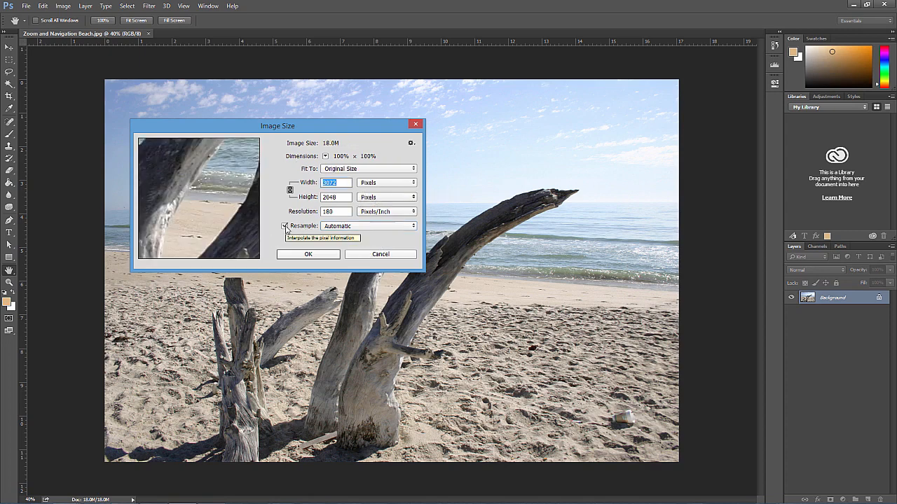
Turn off resampling and switch the image's width and height units to Percent
{"action": "left_click", "coordinate": [285, 226]}
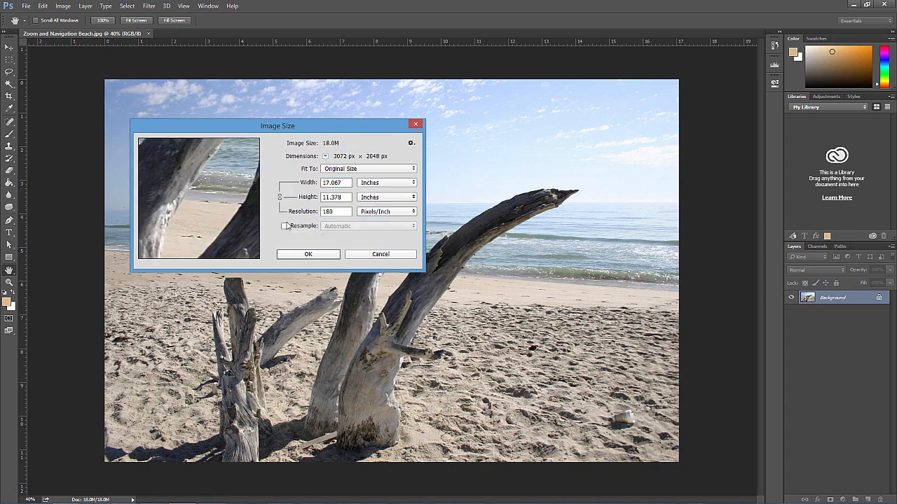
{"action": "left_click", "coordinate": [365, 185]}
{"action": "left_click", "coordinate": [370, 192]}
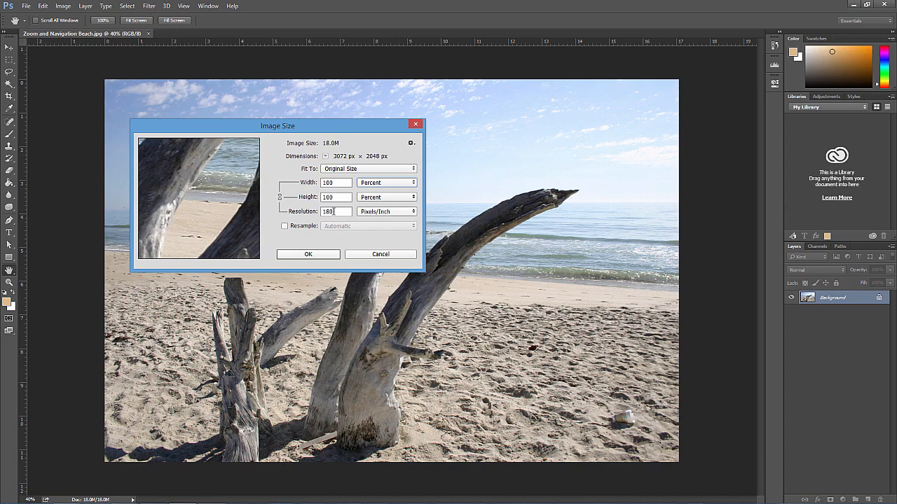
Try a width of 50 percent without resampling and re-enter it as 100 percent
{"action": "double_click", "coordinate": [324, 183]}
{"action": "type", "text": "50"}
{"action": "key", "text": "BackSpace"}
{"action": "key", "text": "BackSpace"}
{"action": "type", "text": "100"}
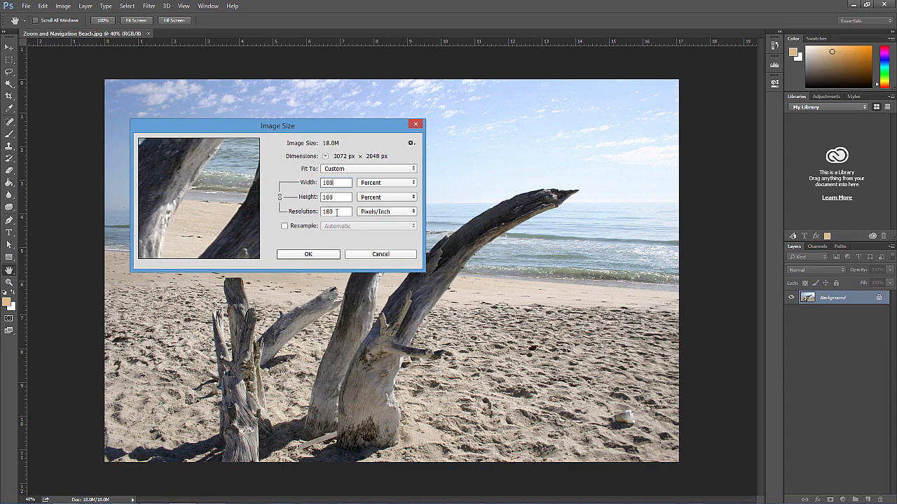
Try a resolution of 250 pixels/inch without resampling, and replace it with 10 pixels/inch
{"action": "left_click", "coordinate": [299, 211]}
{"action": "type", "text": "250"}
{"action": "left_click", "coordinate": [342, 196]}
{"action": "left_click", "coordinate": [338, 211]}
{"action": "type", "text": "1"}
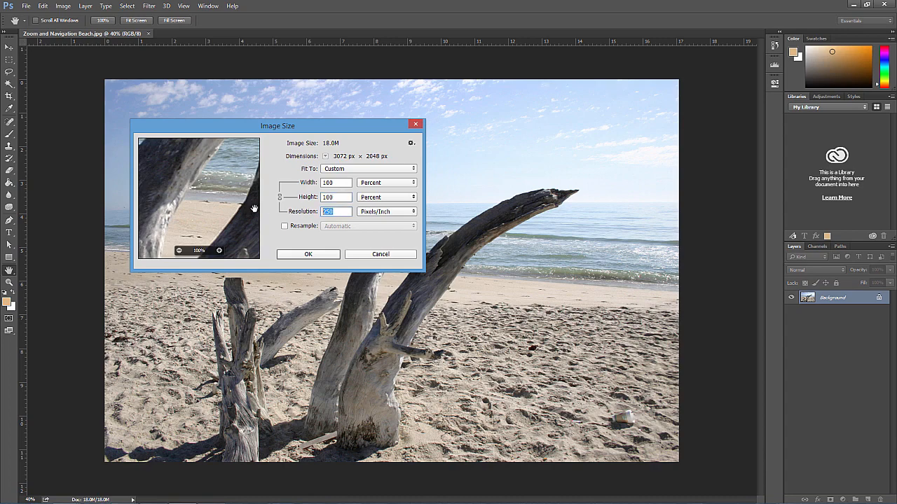
{"action": "type", "text": "0"}
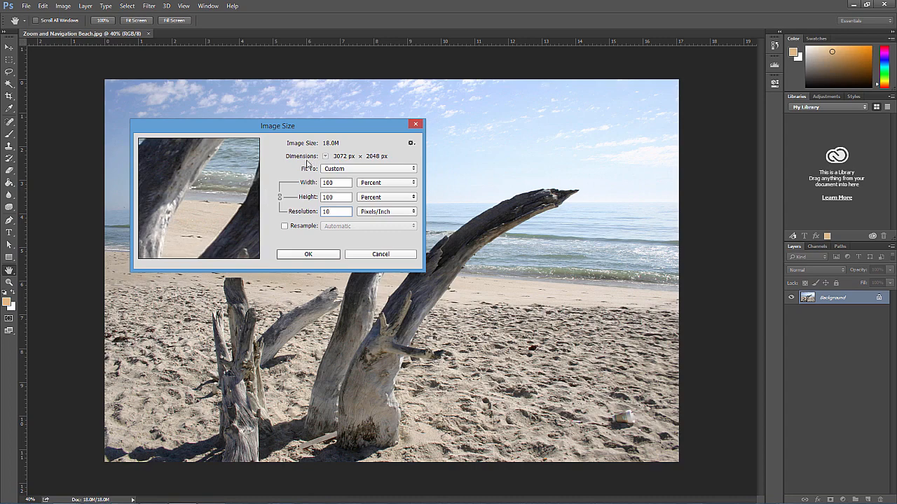
Switch the dimension units to Inches and set the resolution to 300 pixels/inch without resampling
{"action": "left_click", "coordinate": [362, 183]}
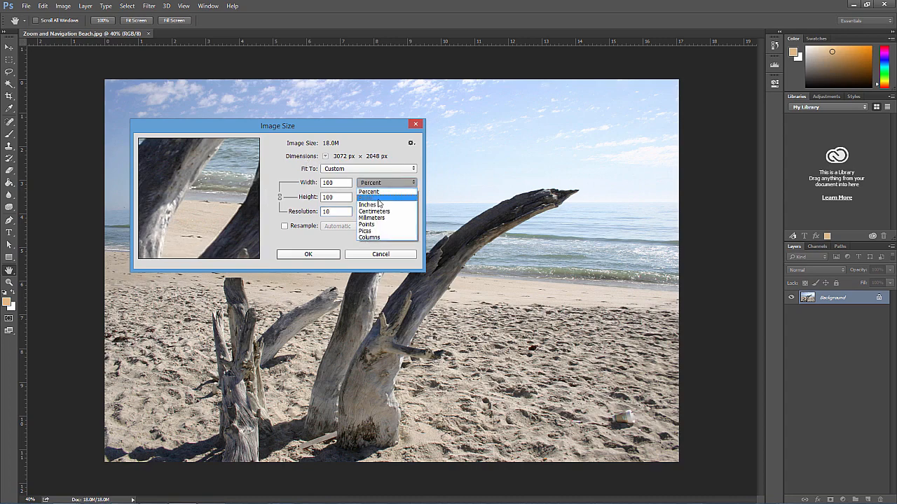
{"action": "left_click", "coordinate": [379, 205]}
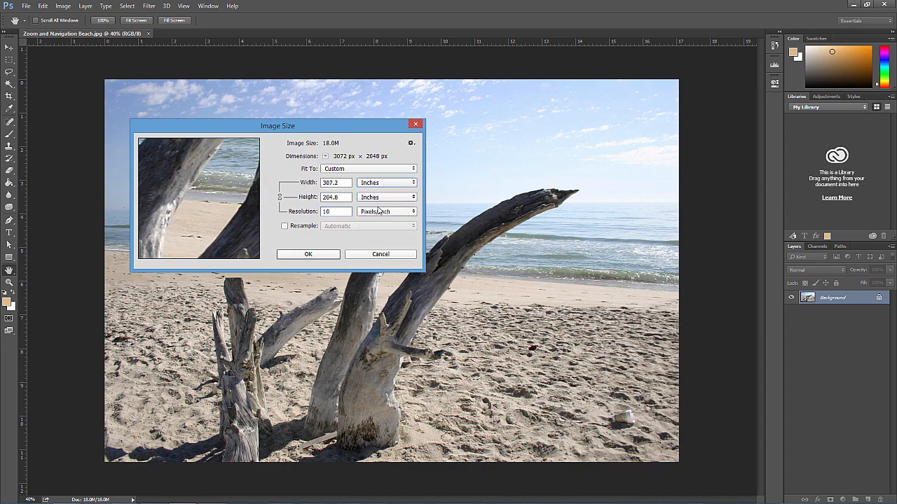
{"action": "left_click", "coordinate": [317, 210]}
{"action": "type", "text": "300"}
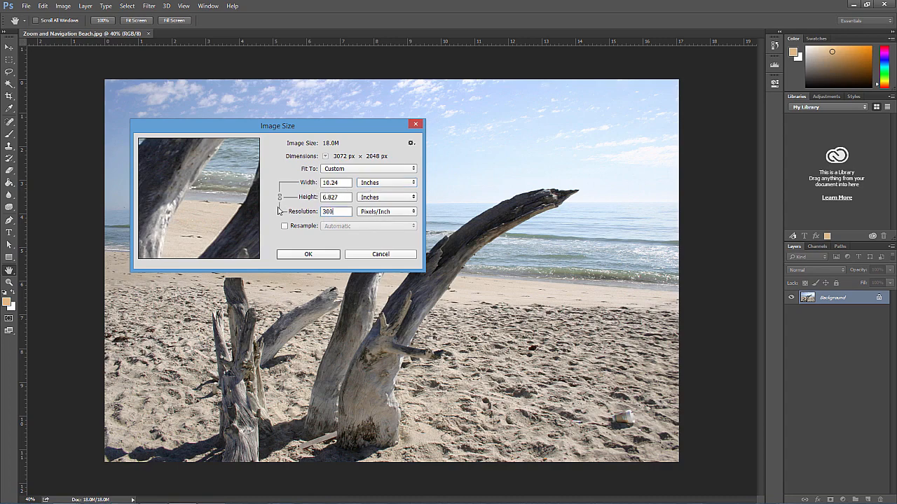